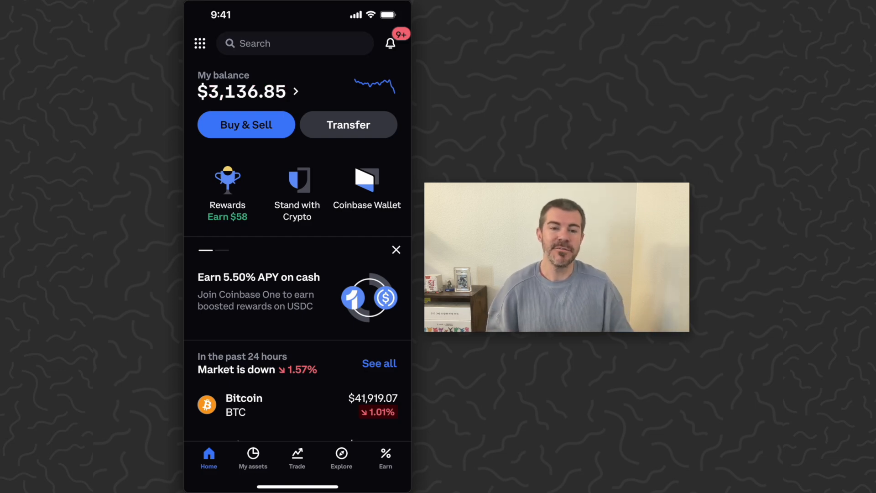
scroll(298, 275, "down", 1)
scroll(297, 274, "up", 1)
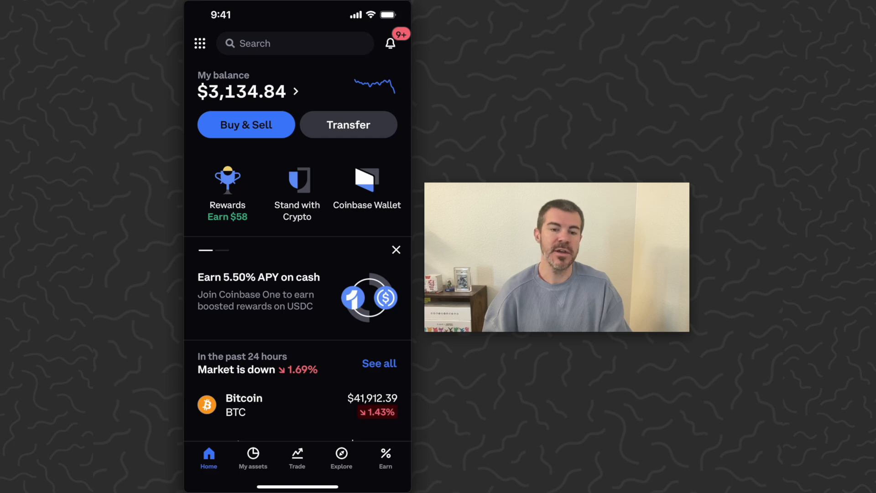
- Go to the Trade overview and start a Buy to list purchasable assets
left_click(297, 457)
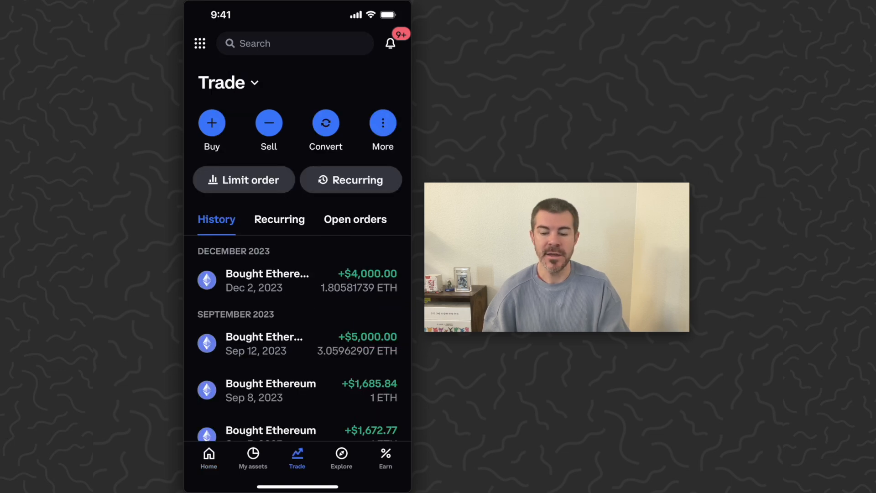
left_click(212, 123)
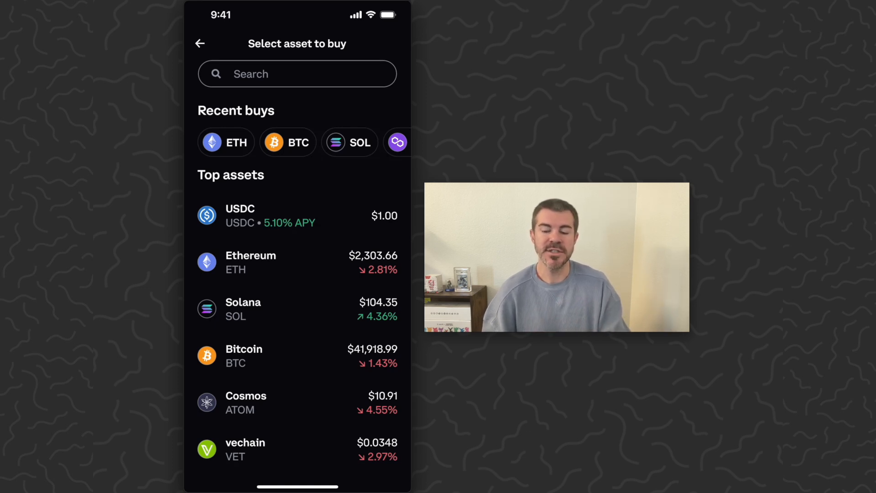
scroll(297, 356, "down", 8)
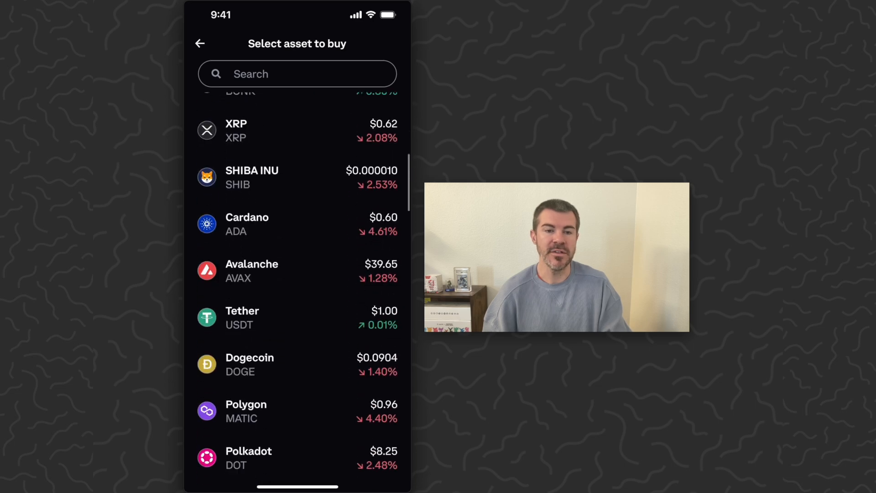
scroll(297, 274, "up", 8)
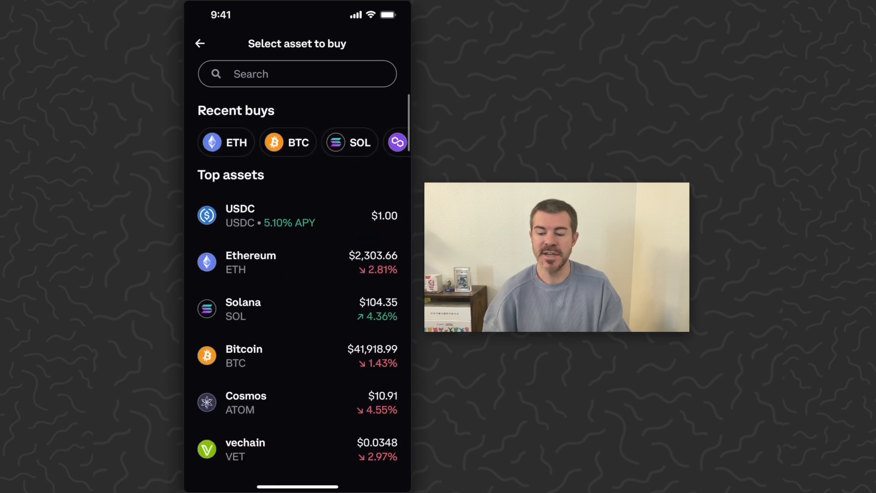
- Choose Solana, enter 10 USD, then switch the amount entry to SOL
left_click(298, 309)
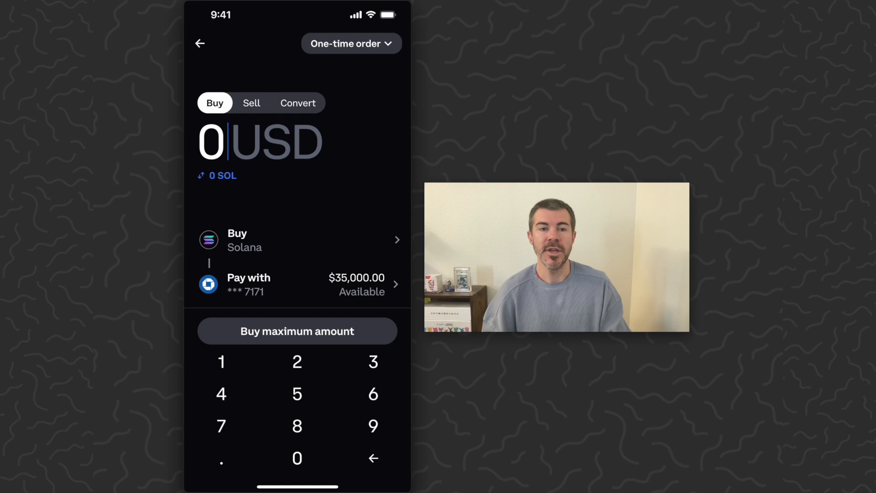
left_click(221, 361)
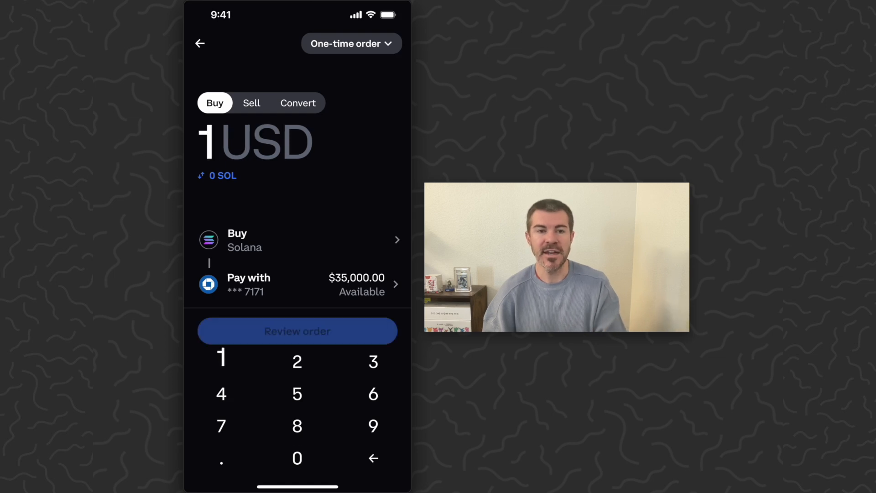
left_click(297, 457)
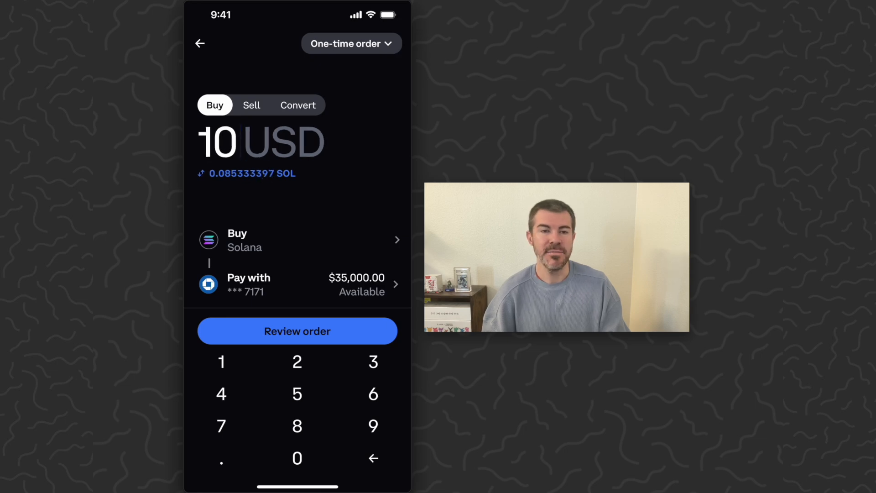
left_click(246, 173)
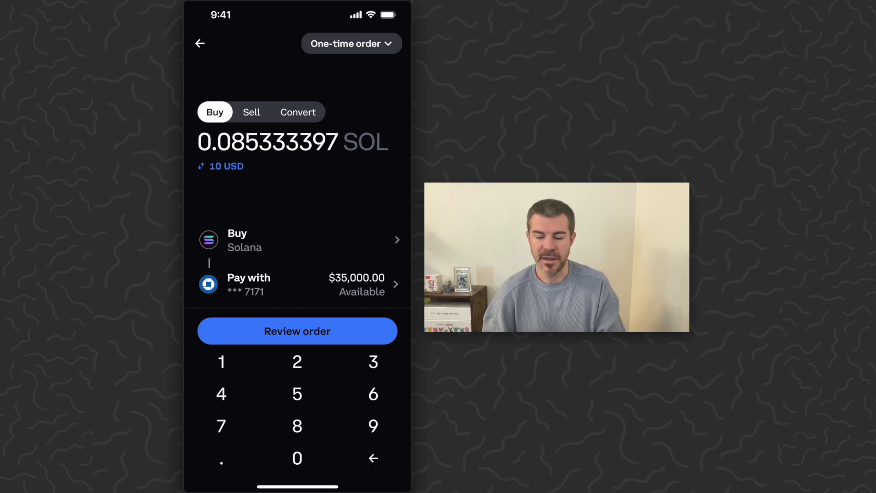
- Replace the amount with 1, then 2, and finally settle on 0.1 SOL
key("BackSpace")
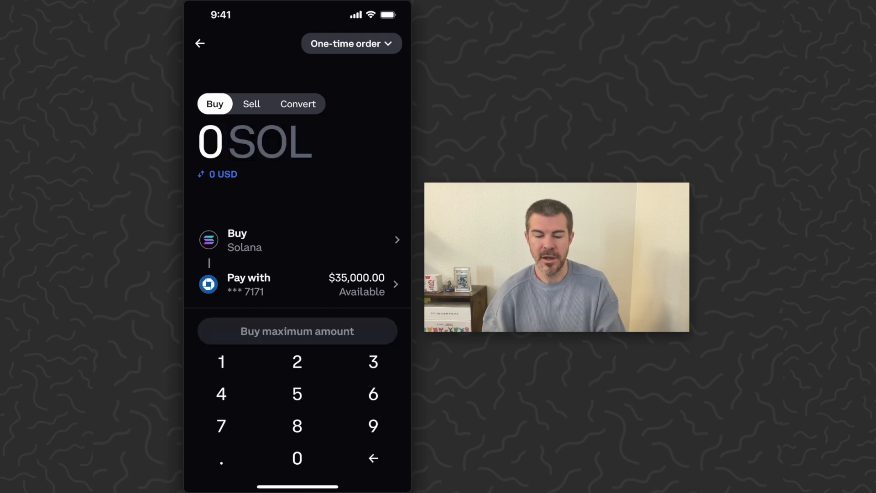
left_click(221, 362)
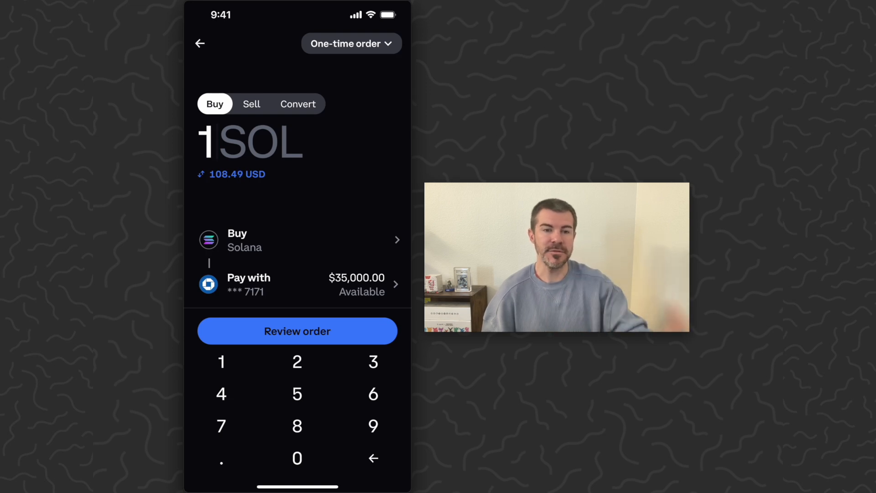
key("BackSpace")
key("2")
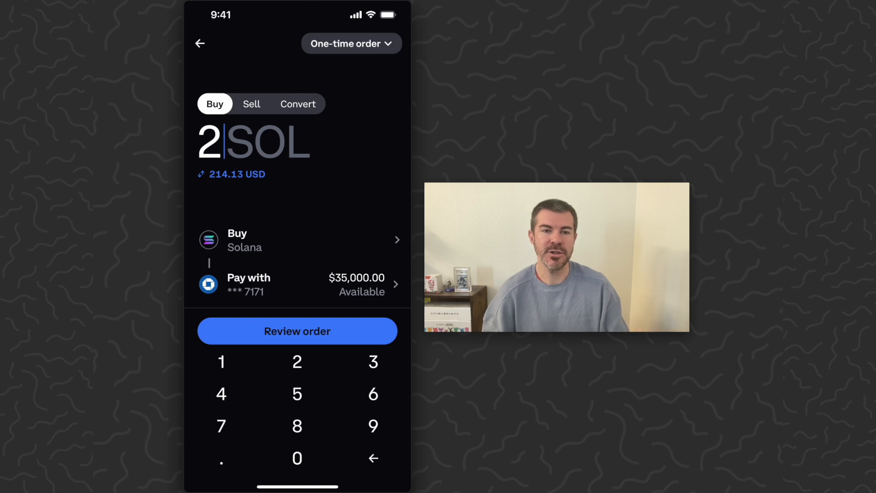
key("BackSpace")
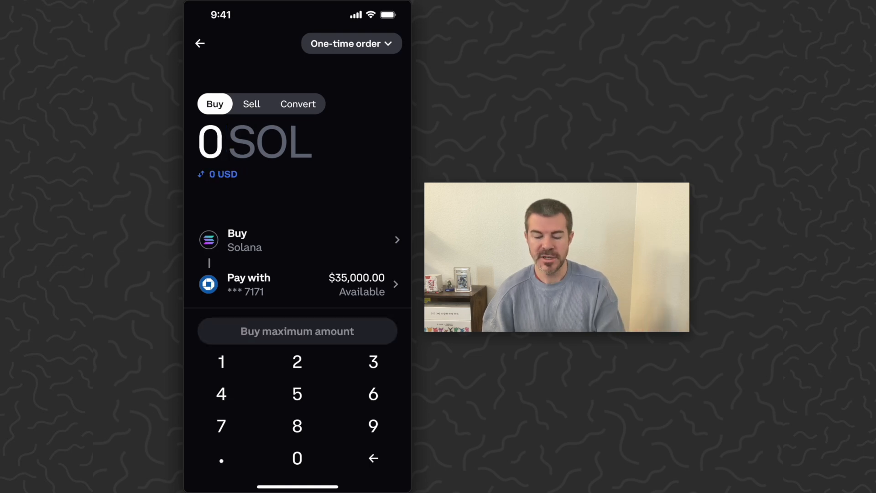
key("period")
key("1")
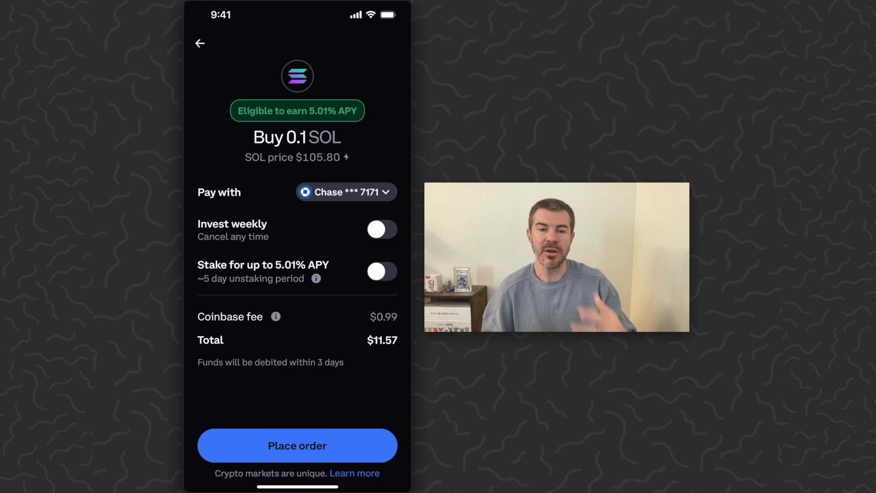
- Place the 0.1 SOL order and dismiss the Order submitted confirmation
left_click(298, 446)
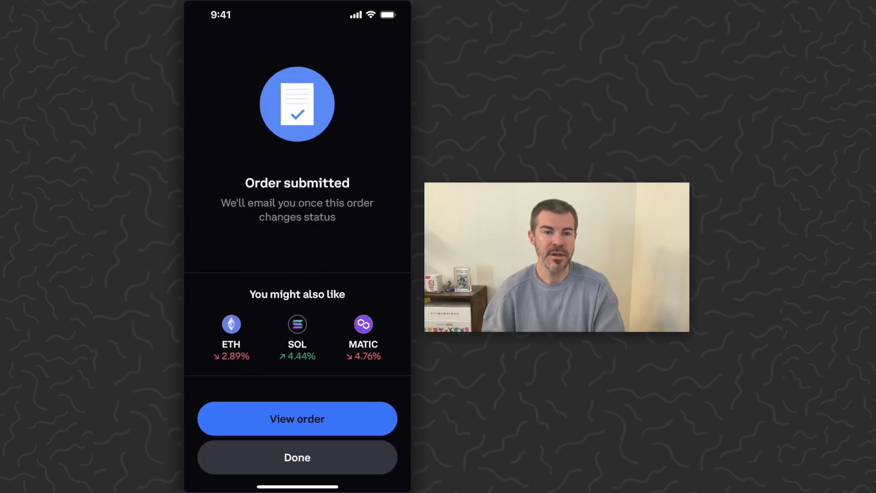
left_click(297, 457)
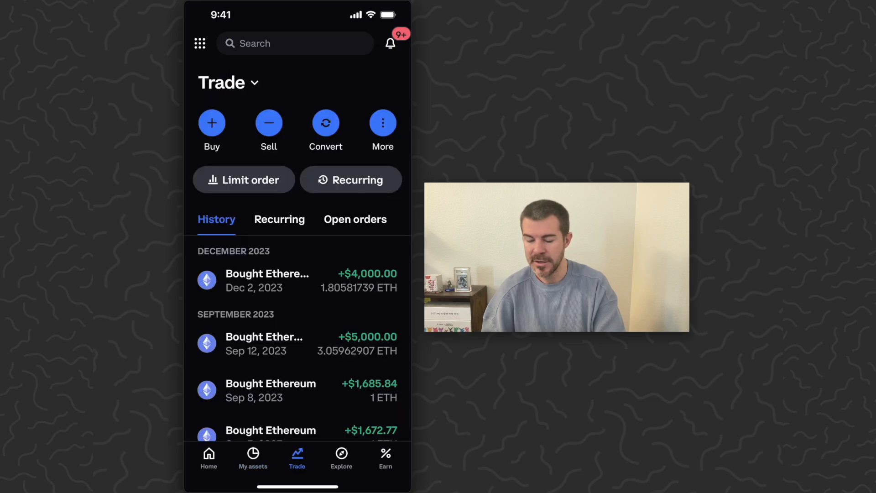
scroll(297, 273, "down", 10)
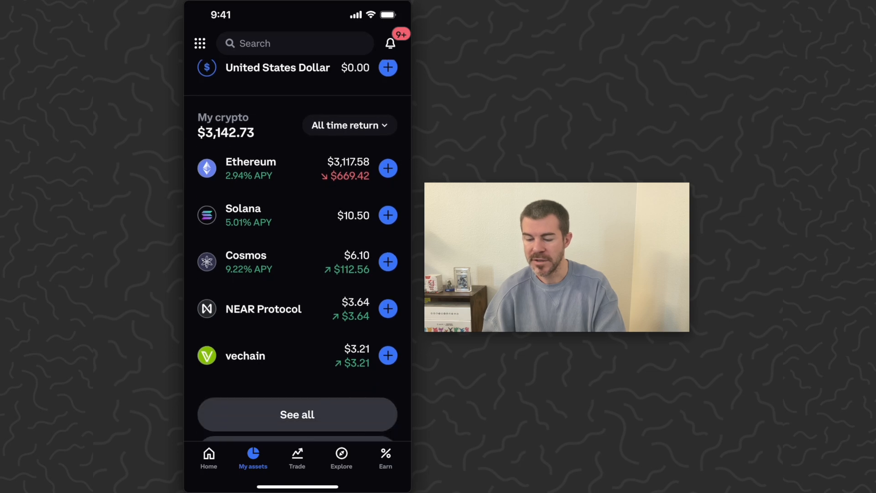
- View Solana's primary balance of 0.1 SOL from My crypto holdings
left_click(274, 216)
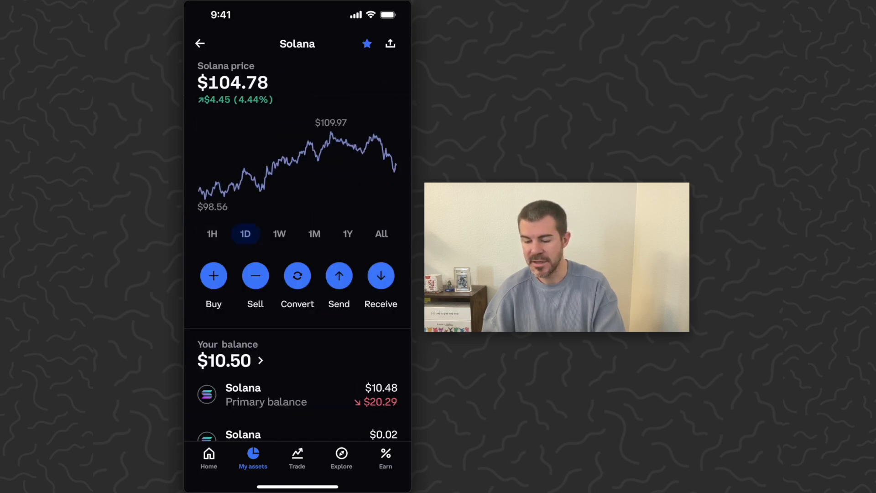
scroll(297, 274, "down", 3)
left_click(297, 318)
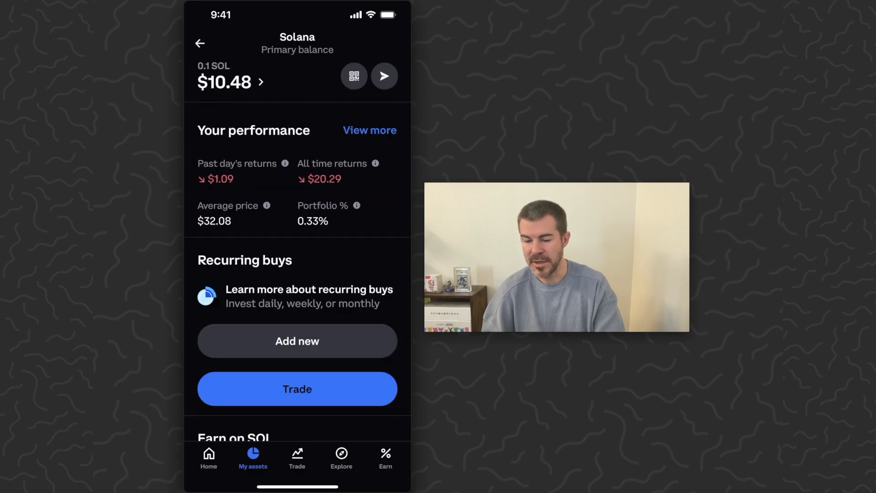